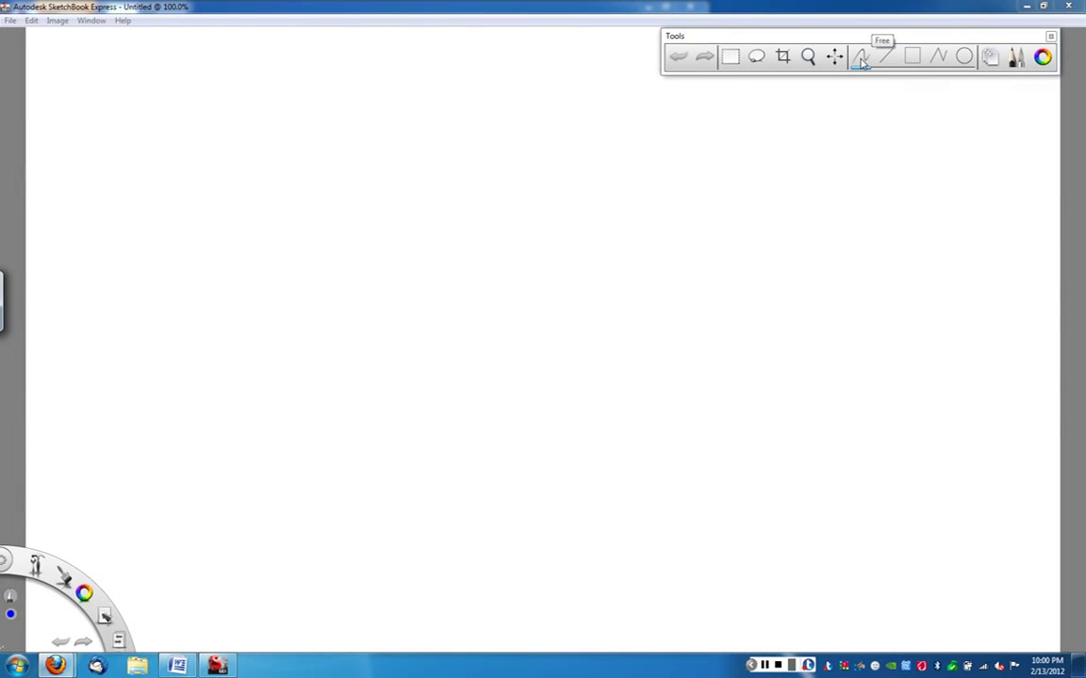
- Handwrite the heading "Preference Ballot" near the canvas's upper edge with the Free tool, underline it, and write the four candidates' names after a dash
{"action": "left_click", "coordinate": [860, 59]}
{"action": "mouse_move", "coordinate": [87, 75]}
{"action": "left_mouse_down"}
{"action": "mouse_move", "coordinate": [95, 95]}
{"action": "mouse_move", "coordinate": [122, 77]}
{"action": "mouse_move", "coordinate": [128, 91]}
{"action": "mouse_move", "coordinate": [209, 81]}
{"action": "mouse_move", "coordinate": [251, 90]}
{"action": "mouse_move", "coordinate": [269, 79]}
{"action": "left_mouse_up"}
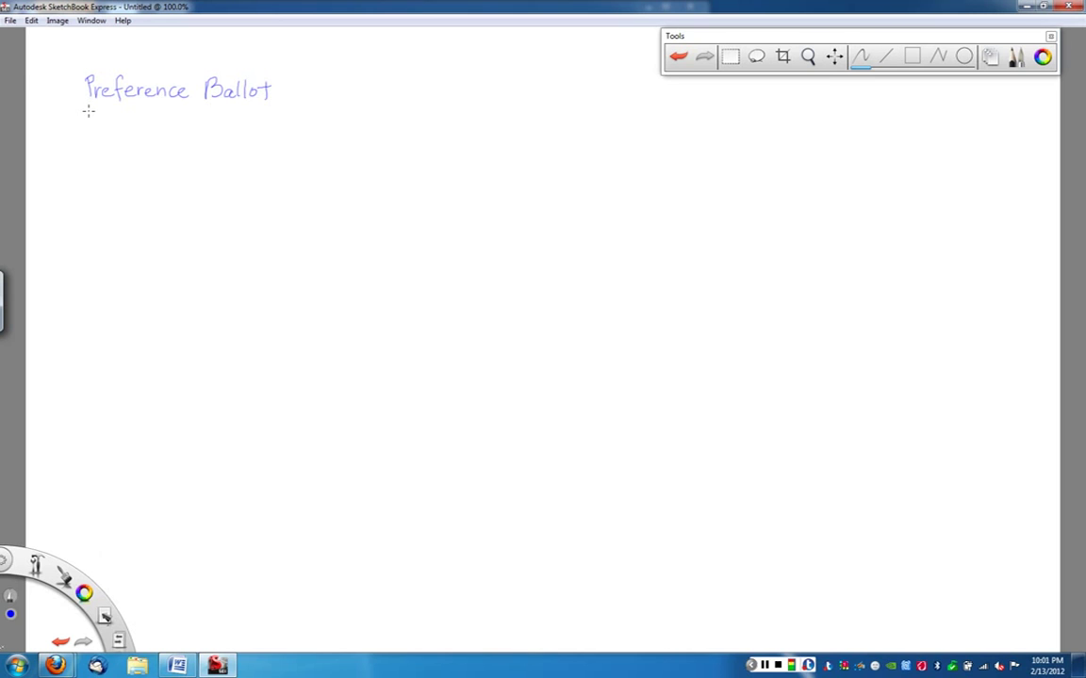
{"action": "left_click_drag", "start_coordinate": [89, 112], "coordinate": [260, 109]}
{"action": "mouse_move", "coordinate": [261, 85]}
{"action": "left_mouse_down"}
{"action": "mouse_move", "coordinate": [399, 115]}
{"action": "mouse_move", "coordinate": [431, 114]}
{"action": "mouse_move", "coordinate": [432, 102]}
{"action": "left_mouse_up"}
{"action": "mouse_move", "coordinate": [447, 101]}
{"action": "left_mouse_down"}
{"action": "mouse_move", "coordinate": [441, 110]}
{"action": "mouse_move", "coordinate": [456, 114]}
{"action": "left_mouse_up"}
{"action": "left_click_drag", "start_coordinate": [461, 94], "coordinate": [462, 114]}
{"action": "mouse_move", "coordinate": [466, 104]}
{"action": "left_mouse_down"}
{"action": "mouse_move", "coordinate": [469, 123]}
{"action": "mouse_move", "coordinate": [512, 117]}
{"action": "left_mouse_up"}
{"action": "left_click_drag", "start_coordinate": [514, 116], "coordinate": [630, 119]}
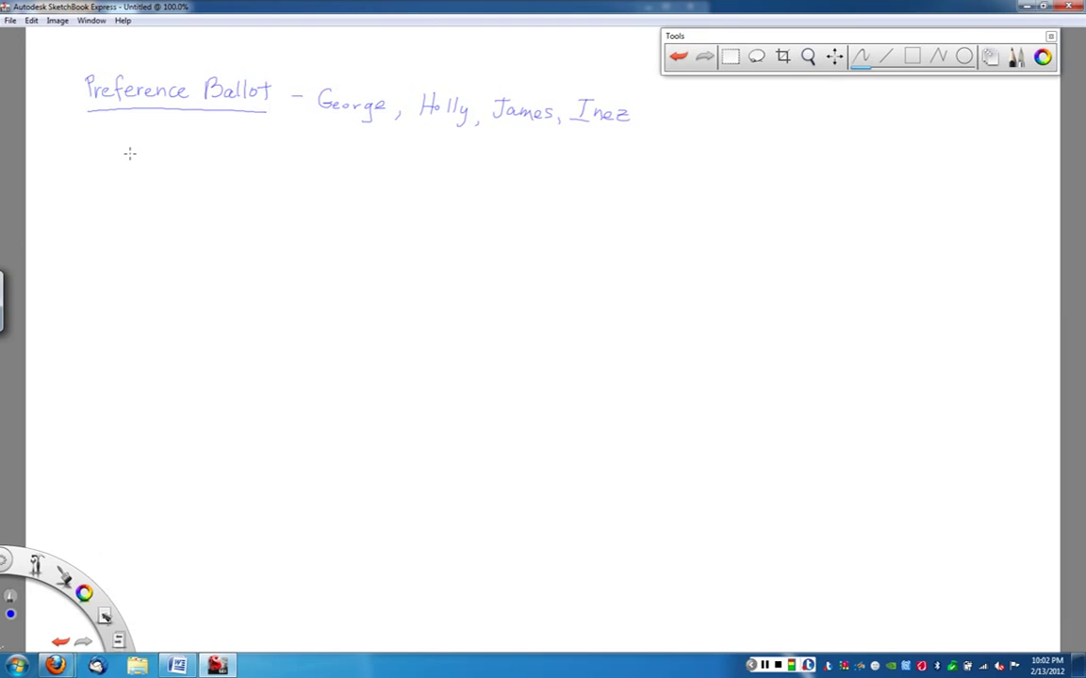
- Write the six ballots GHJI, IHJG, GHJI, GHJI, JGHI and IHJG in a row under the heading, separated by commas
{"action": "mouse_move", "coordinate": [130, 153]}
{"action": "left_mouse_down"}
{"action": "mouse_move", "coordinate": [119, 170]}
{"action": "mouse_move", "coordinate": [148, 173]}
{"action": "left_mouse_up"}
{"action": "left_click_drag", "start_coordinate": [137, 165], "coordinate": [160, 170]}
{"action": "mouse_move", "coordinate": [189, 157]}
{"action": "left_mouse_down"}
{"action": "mouse_move", "coordinate": [190, 173]}
{"action": "mouse_move", "coordinate": [195, 156]}
{"action": "left_mouse_up"}
{"action": "left_click_drag", "start_coordinate": [183, 173], "coordinate": [210, 179]}
{"action": "left_click_drag", "start_coordinate": [243, 159], "coordinate": [249, 175]}
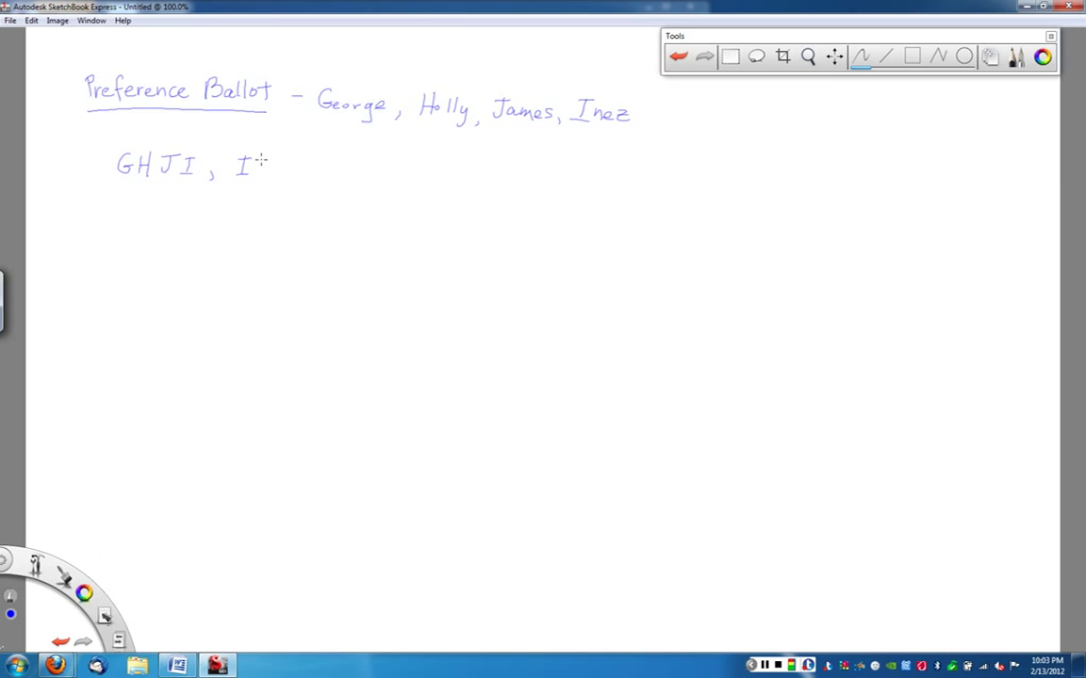
{"action": "mouse_move", "coordinate": [256, 157]}
{"action": "left_mouse_down"}
{"action": "mouse_move", "coordinate": [255, 174]}
{"action": "mouse_move", "coordinate": [270, 166]}
{"action": "left_mouse_up"}
{"action": "mouse_move", "coordinate": [272, 156]}
{"action": "left_mouse_down"}
{"action": "mouse_move", "coordinate": [270, 174]}
{"action": "mouse_move", "coordinate": [299, 173]}
{"action": "mouse_move", "coordinate": [309, 188]}
{"action": "left_mouse_up"}
{"action": "left_click_drag", "start_coordinate": [340, 170], "coordinate": [363, 186]}
{"action": "mouse_move", "coordinate": [363, 178]}
{"action": "left_mouse_down"}
{"action": "mouse_move", "coordinate": [352, 178]}
{"action": "mouse_move", "coordinate": [411, 186]}
{"action": "left_mouse_up"}
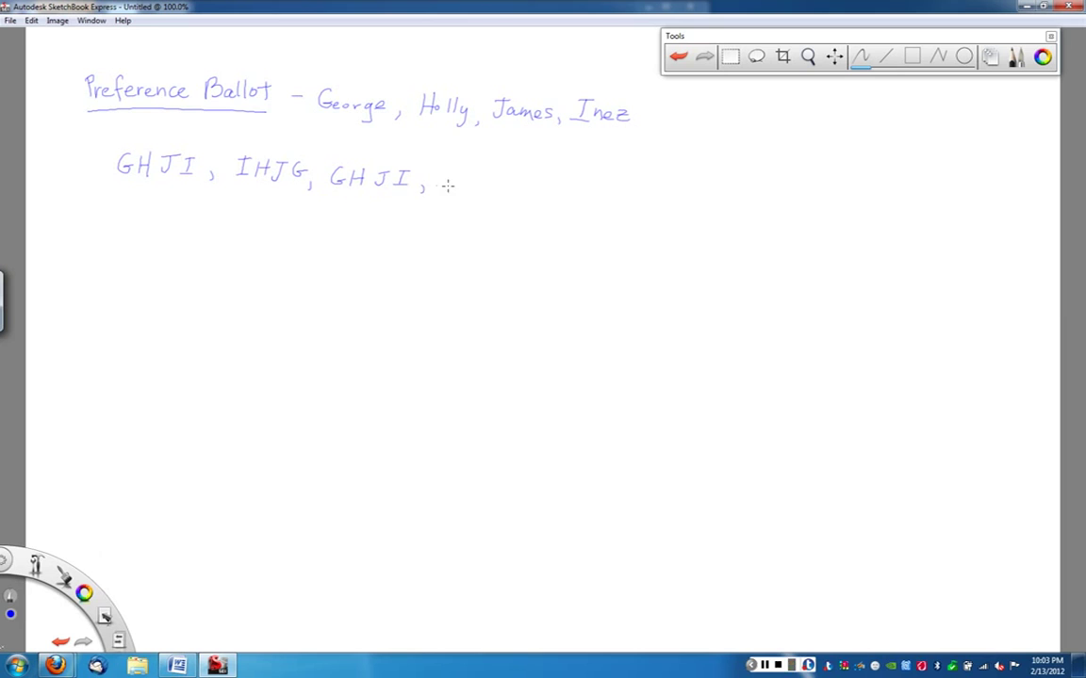
{"action": "mouse_move", "coordinate": [453, 171]}
{"action": "left_mouse_down"}
{"action": "mouse_move", "coordinate": [442, 182]}
{"action": "mouse_move", "coordinate": [486, 186]}
{"action": "mouse_move", "coordinate": [500, 173]}
{"action": "mouse_move", "coordinate": [532, 196]}
{"action": "mouse_move", "coordinate": [571, 176]}
{"action": "mouse_move", "coordinate": [595, 193]}
{"action": "left_mouse_up"}
{"action": "mouse_move", "coordinate": [607, 179]}
{"action": "left_mouse_down"}
{"action": "mouse_move", "coordinate": [605, 192]}
{"action": "mouse_move", "coordinate": [621, 180]}
{"action": "mouse_move", "coordinate": [629, 195]}
{"action": "mouse_move", "coordinate": [666, 177]}
{"action": "left_mouse_up"}
{"action": "left_click_drag", "start_coordinate": [649, 195], "coordinate": [724, 190]}
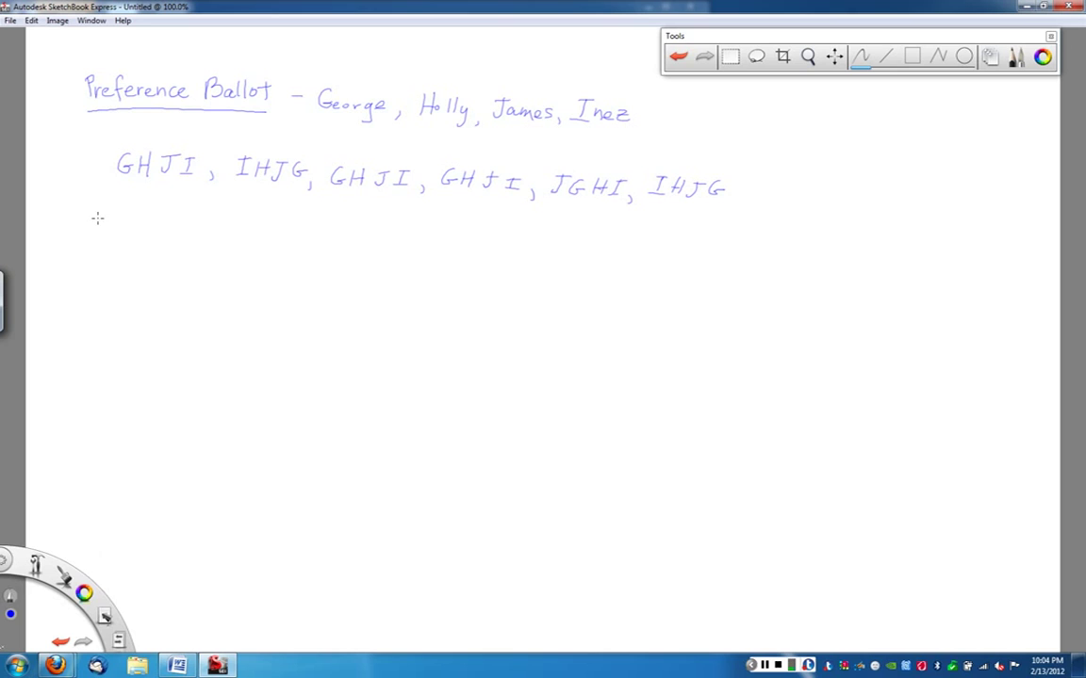
- Write the title "Preference Schedule" below the ballots and the row labels 1st, 2nd, 3rd and 4th beneath it
{"action": "mouse_move", "coordinate": [80, 215]}
{"action": "left_mouse_down"}
{"action": "mouse_move", "coordinate": [111, 229]}
{"action": "mouse_move", "coordinate": [225, 236]}
{"action": "mouse_move", "coordinate": [330, 226]}
{"action": "left_mouse_up"}
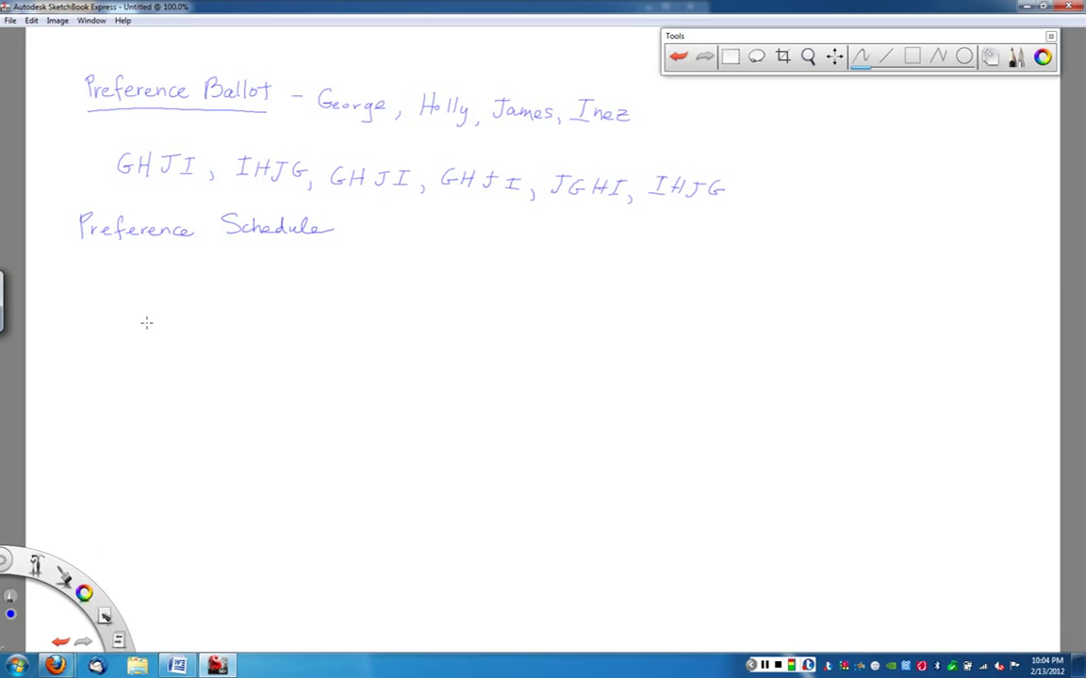
{"action": "mouse_move", "coordinate": [163, 327]}
{"action": "left_mouse_down"}
{"action": "mouse_move", "coordinate": [158, 336]}
{"action": "mouse_move", "coordinate": [179, 330]}
{"action": "left_mouse_up"}
{"action": "mouse_move", "coordinate": [143, 376]}
{"action": "left_mouse_down"}
{"action": "mouse_move", "coordinate": [152, 389]}
{"action": "mouse_move", "coordinate": [182, 371]}
{"action": "mouse_move", "coordinate": [147, 425]}
{"action": "mouse_move", "coordinate": [183, 400]}
{"action": "left_mouse_up"}
{"action": "left_click_drag", "start_coordinate": [150, 437], "coordinate": [157, 460]}
{"action": "mouse_move", "coordinate": [172, 434]}
{"action": "left_mouse_down"}
{"action": "mouse_move", "coordinate": [172, 445]}
{"action": "mouse_move", "coordinate": [186, 443]}
{"action": "left_mouse_up"}
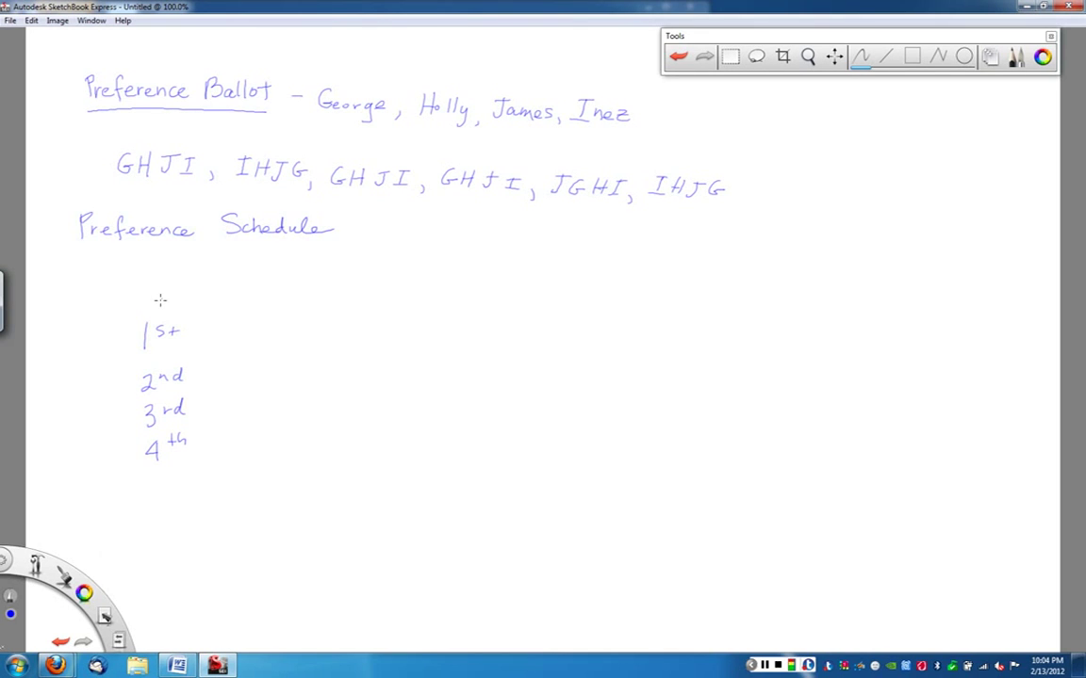
- Write the label "# of voters" above the 1st row label and draw a vertical line beside the row labels
{"action": "left_click_drag", "start_coordinate": [149, 288], "coordinate": [148, 300]}
{"action": "left_click_drag", "start_coordinate": [153, 287], "coordinate": [152, 299]}
{"action": "left_click_drag", "start_coordinate": [145, 291], "coordinate": [156, 291]}
{"action": "left_click_drag", "start_coordinate": [145, 296], "coordinate": [156, 296]}
{"action": "left_click_drag", "start_coordinate": [175, 296], "coordinate": [184, 305]}
{"action": "left_click_drag", "start_coordinate": [180, 298], "coordinate": [219, 304]}
{"action": "left_click_drag", "start_coordinate": [215, 295], "coordinate": [232, 301]}
{"action": "left_click_drag", "start_coordinate": [235, 296], "coordinate": [248, 303]}
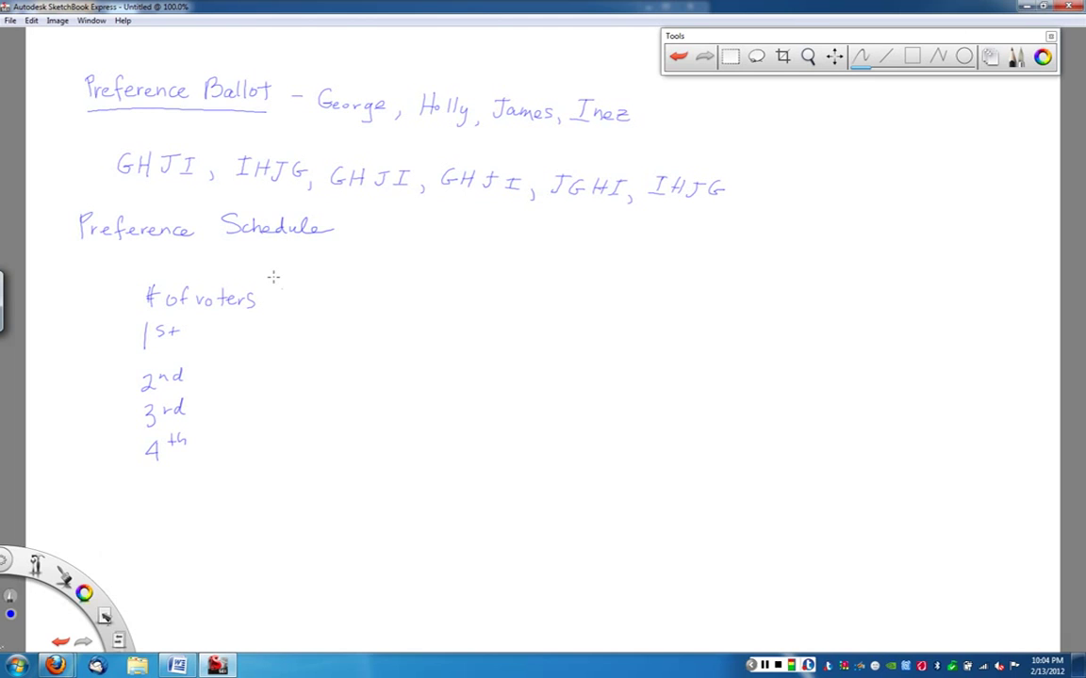
{"action": "left_click_drag", "start_coordinate": [270, 279], "coordinate": [265, 482]}
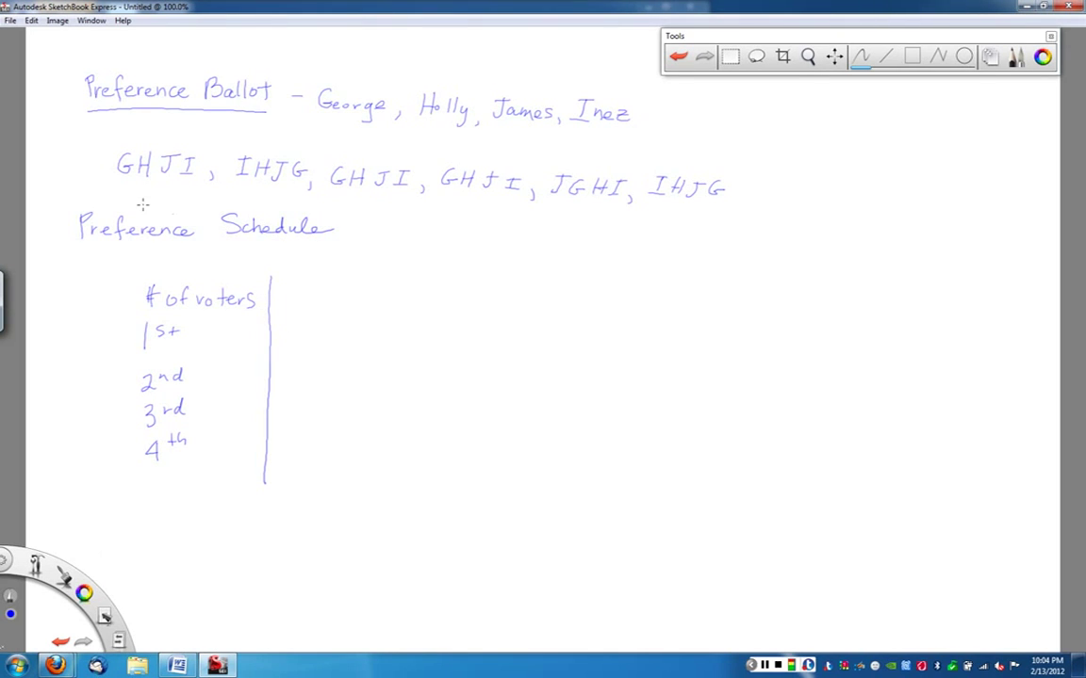
- Mark the three GHJI ballots with wavy underlines and enter 3, G, H, J, I as the schedule's first column, with header and column lines
{"action": "left_click_drag", "start_coordinate": [121, 188], "coordinate": [190, 189]}
{"action": "mouse_move", "coordinate": [299, 334]}
{"action": "left_mouse_down"}
{"action": "mouse_move", "coordinate": [288, 386]}
{"action": "mouse_move", "coordinate": [299, 386]}
{"action": "mouse_move", "coordinate": [289, 420]}
{"action": "mouse_move", "coordinate": [300, 459]}
{"action": "left_mouse_up"}
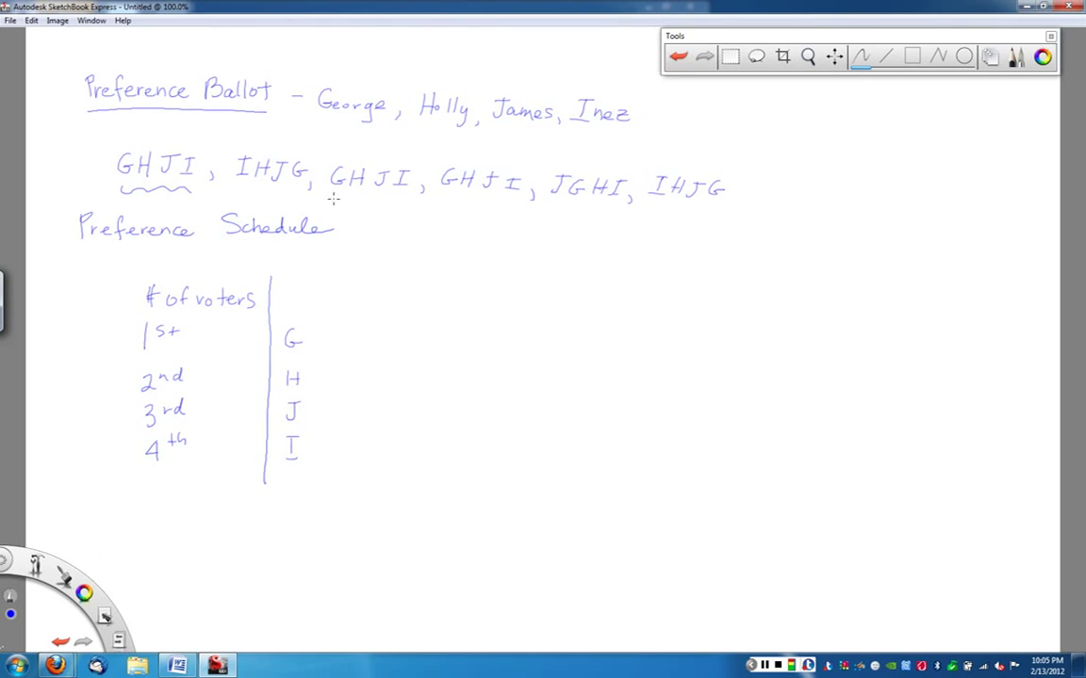
{"action": "left_click_drag", "start_coordinate": [331, 200], "coordinate": [398, 202]}
{"action": "left_click_drag", "start_coordinate": [440, 200], "coordinate": [525, 203]}
{"action": "left_click_drag", "start_coordinate": [288, 290], "coordinate": [296, 301]}
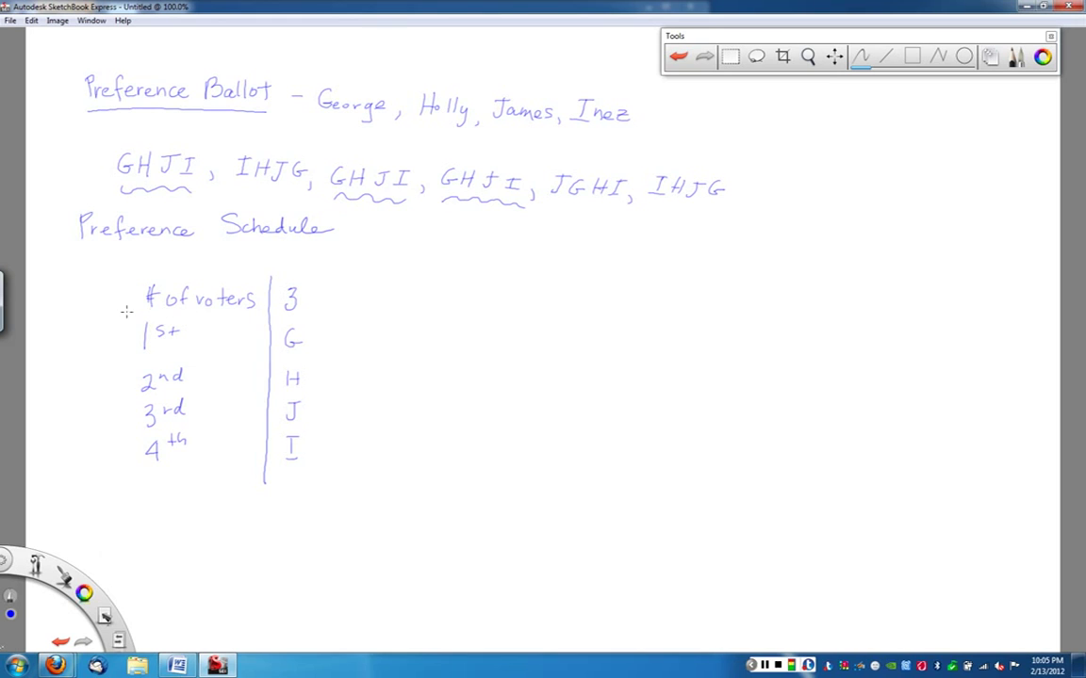
{"action": "left_click_drag", "start_coordinate": [127, 313], "coordinate": [465, 315]}
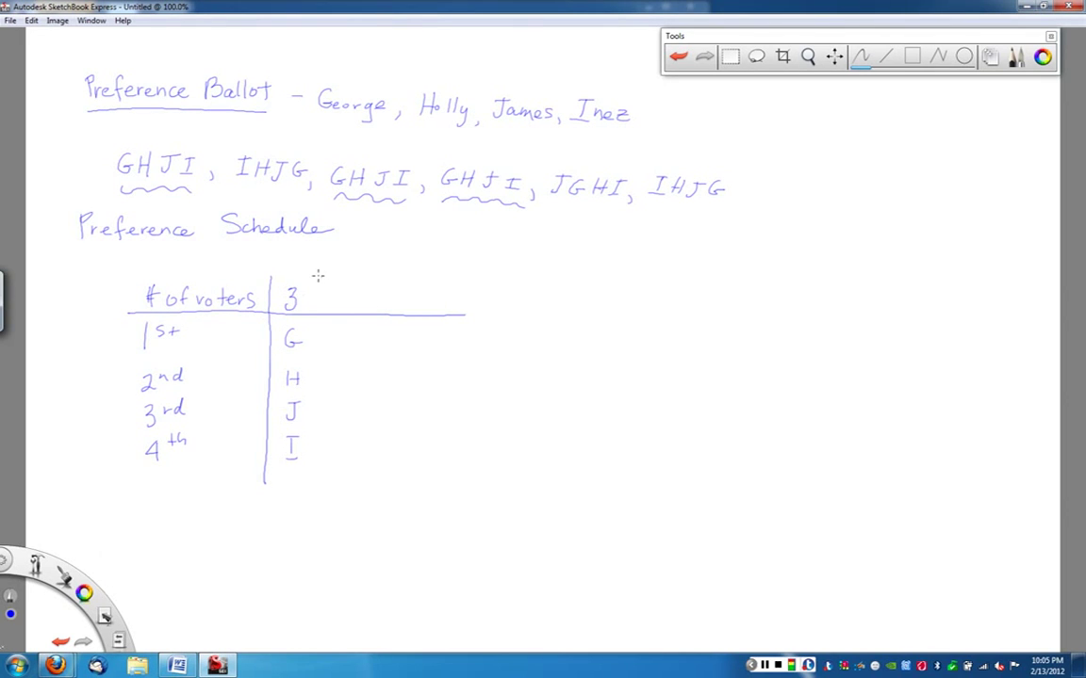
{"action": "left_click_drag", "start_coordinate": [318, 276], "coordinate": [315, 477]}
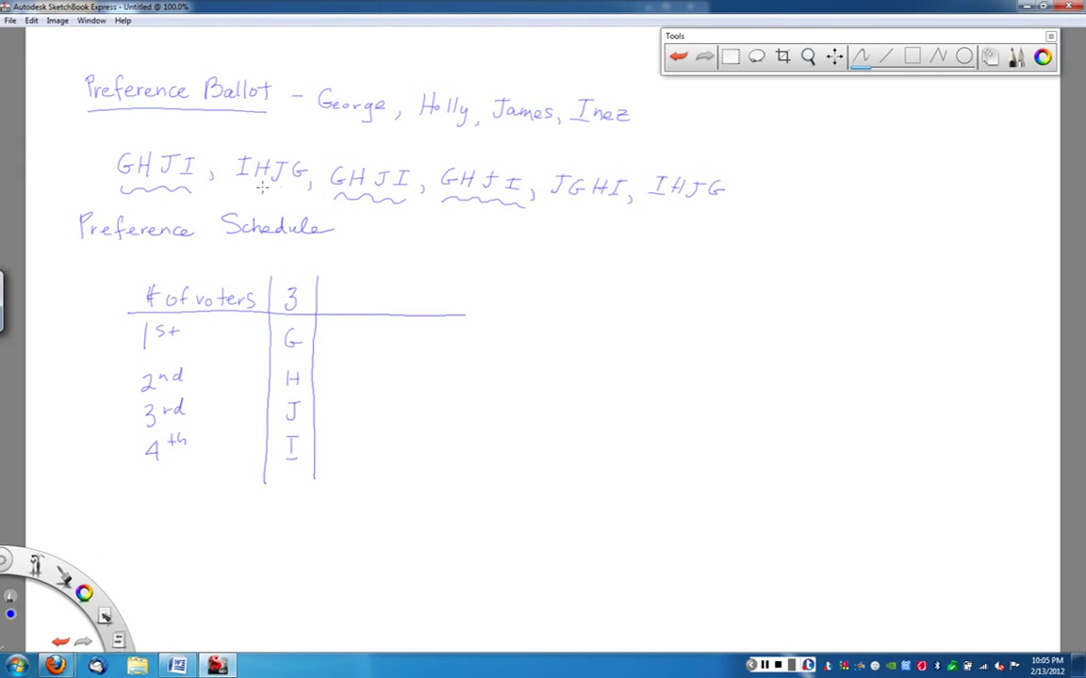
- Underline the two IHJG ballots with straight lines and enter 2, I, H, J, G as the second column, closed by a vertical line
{"action": "left_click_drag", "start_coordinate": [237, 180], "coordinate": [308, 179]}
{"action": "mouse_move", "coordinate": [331, 369]}
{"action": "left_mouse_down"}
{"action": "mouse_move", "coordinate": [331, 384]}
{"action": "mouse_move", "coordinate": [345, 375]}
{"action": "mouse_move", "coordinate": [333, 418]}
{"action": "mouse_move", "coordinate": [349, 403]}
{"action": "mouse_move", "coordinate": [346, 446]}
{"action": "left_mouse_up"}
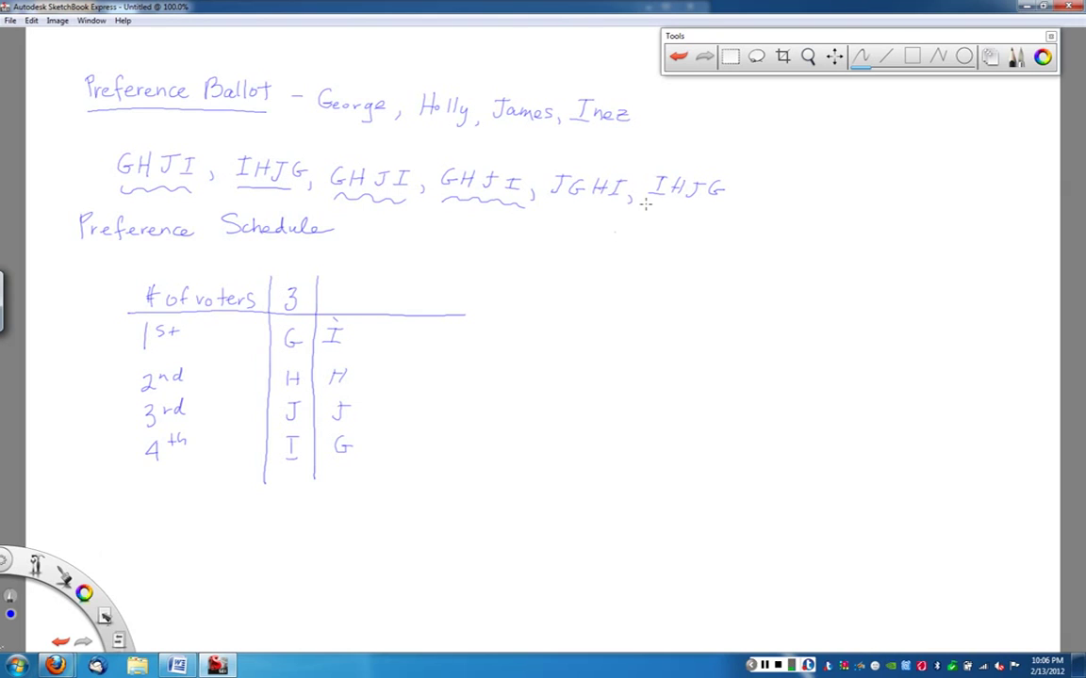
{"action": "left_click_drag", "start_coordinate": [667, 204], "coordinate": [731, 208]}
{"action": "left_click_drag", "start_coordinate": [324, 293], "coordinate": [345, 309]}
{"action": "left_click_drag", "start_coordinate": [363, 285], "coordinate": [353, 481]}
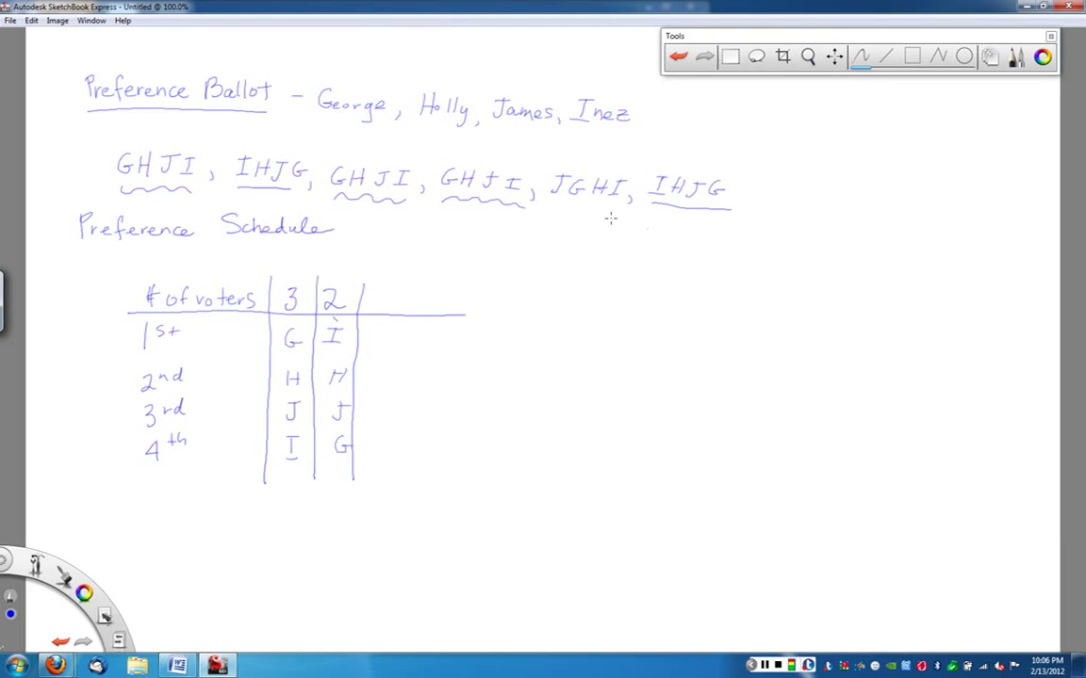
- Mark the JGHI ballot with slanted strokes, enter 1, J, G, H, I as the third column, and draw an arrow pointing at the voter-count row
{"action": "mouse_move", "coordinate": [547, 216]}
{"action": "left_mouse_down"}
{"action": "mouse_move", "coordinate": [586, 226]}
{"action": "mouse_move", "coordinate": [611, 217]}
{"action": "left_mouse_up"}
{"action": "mouse_move", "coordinate": [377, 329]}
{"action": "left_mouse_down"}
{"action": "mouse_move", "coordinate": [390, 328]}
{"action": "mouse_move", "coordinate": [377, 344]}
{"action": "mouse_move", "coordinate": [385, 420]}
{"action": "mouse_move", "coordinate": [394, 420]}
{"action": "left_mouse_up"}
{"action": "mouse_move", "coordinate": [383, 412]}
{"action": "left_mouse_down"}
{"action": "mouse_move", "coordinate": [397, 411]}
{"action": "mouse_move", "coordinate": [394, 436]}
{"action": "left_mouse_up"}
{"action": "left_click_drag", "start_coordinate": [389, 435], "coordinate": [393, 451]}
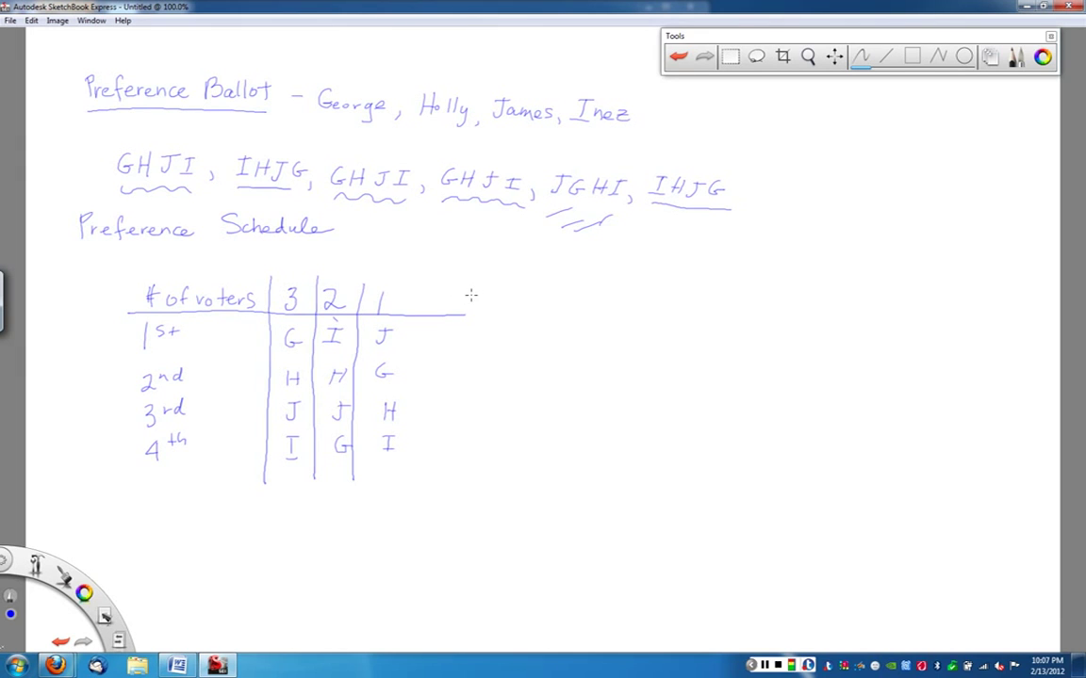
{"action": "left_click_drag", "start_coordinate": [473, 295], "coordinate": [445, 295]}
{"action": "mouse_move", "coordinate": [473, 303]}
{"action": "left_mouse_down"}
{"action": "mouse_move", "coordinate": [444, 303]}
{"action": "mouse_move", "coordinate": [467, 316]}
{"action": "left_mouse_up"}
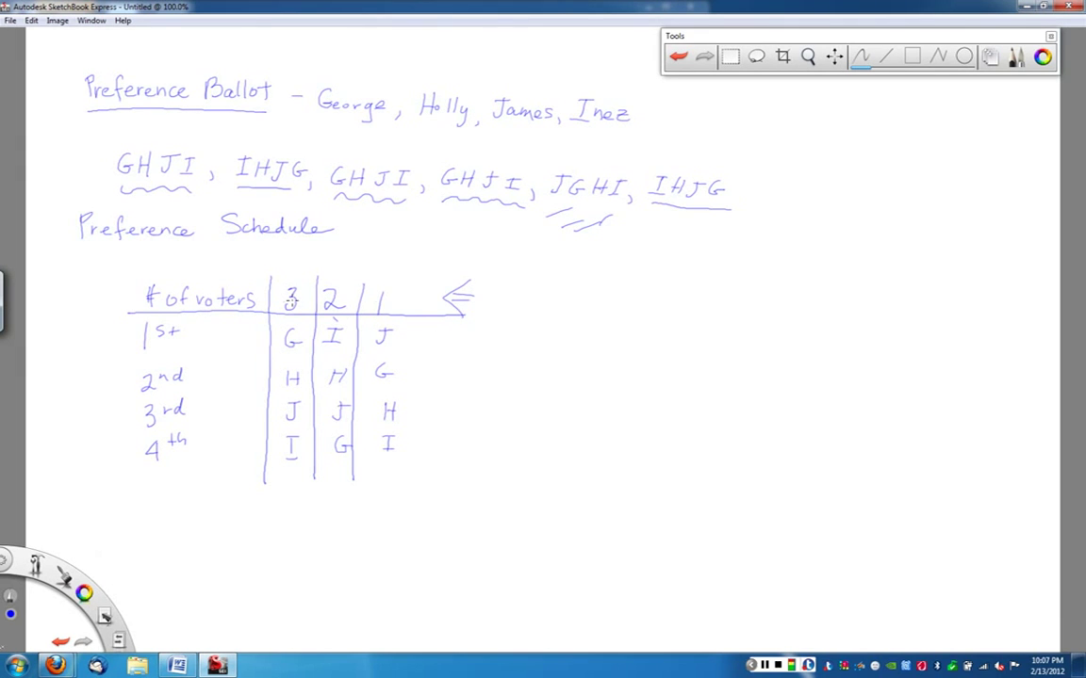